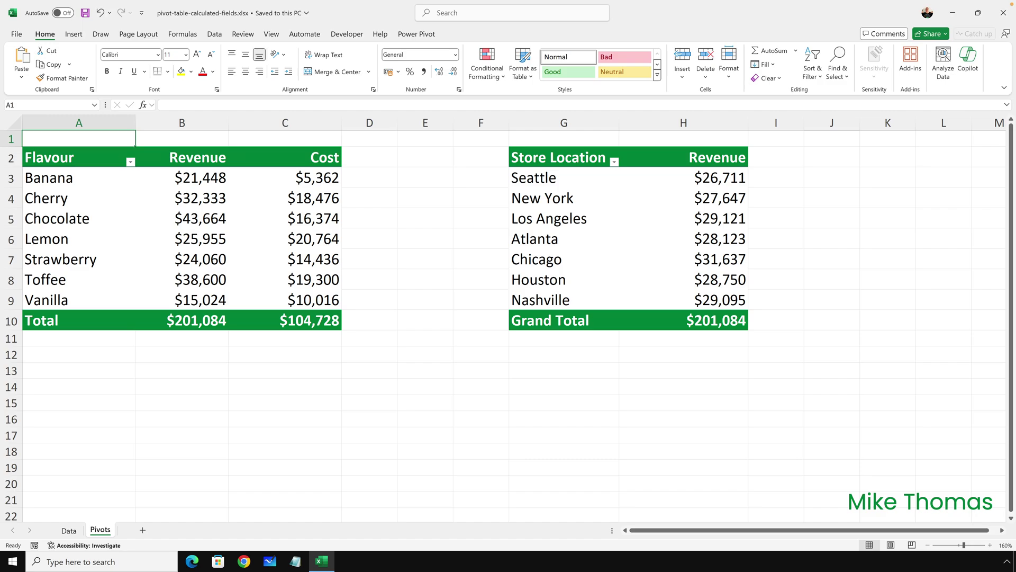
Step: Add a Profit heading in D2 beside the flavour pivot table and copy the Cost heading's formatting onto it
left_click(367, 158)
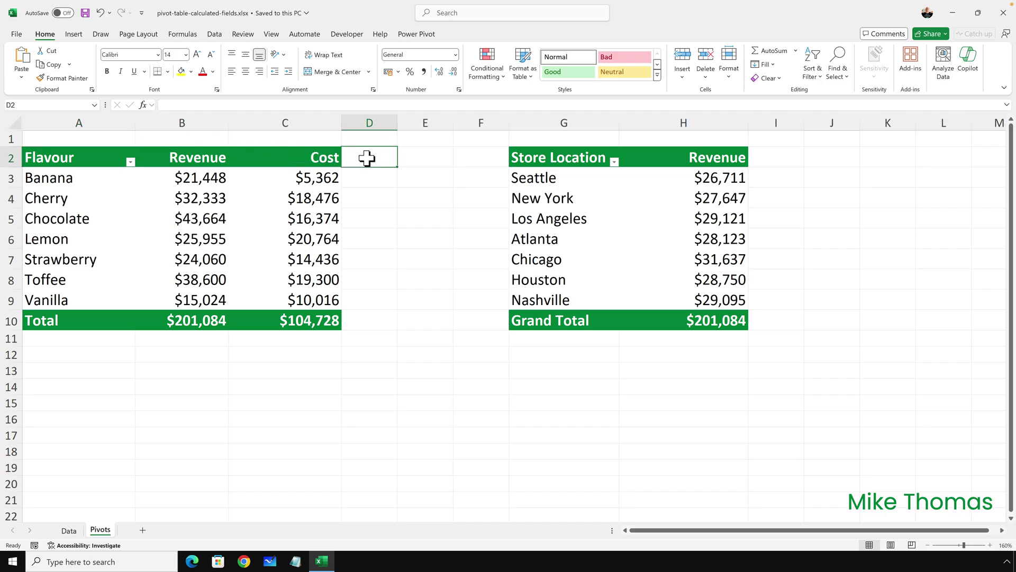
type("Profit")
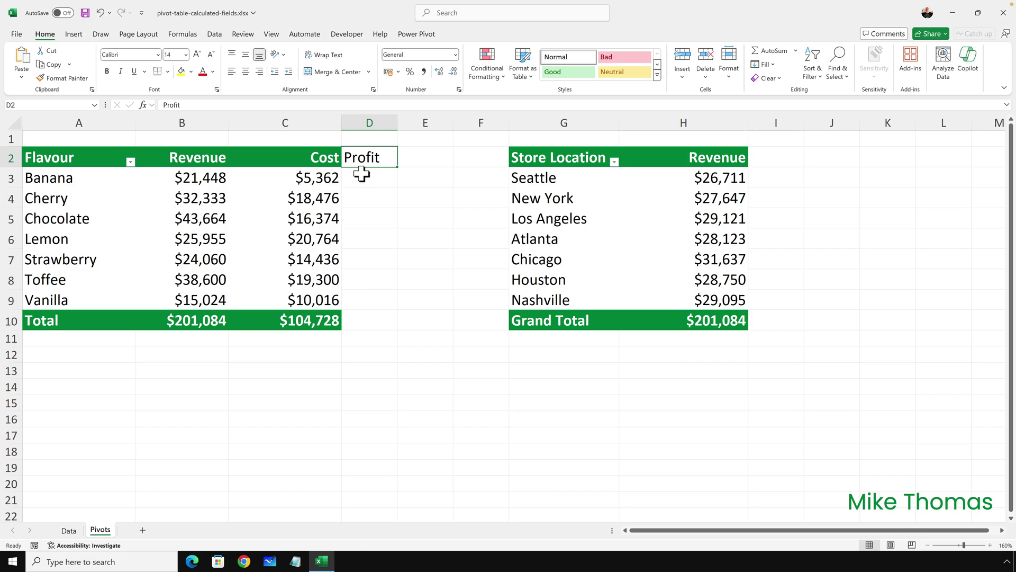
left_click(306, 157)
left_click(56, 77)
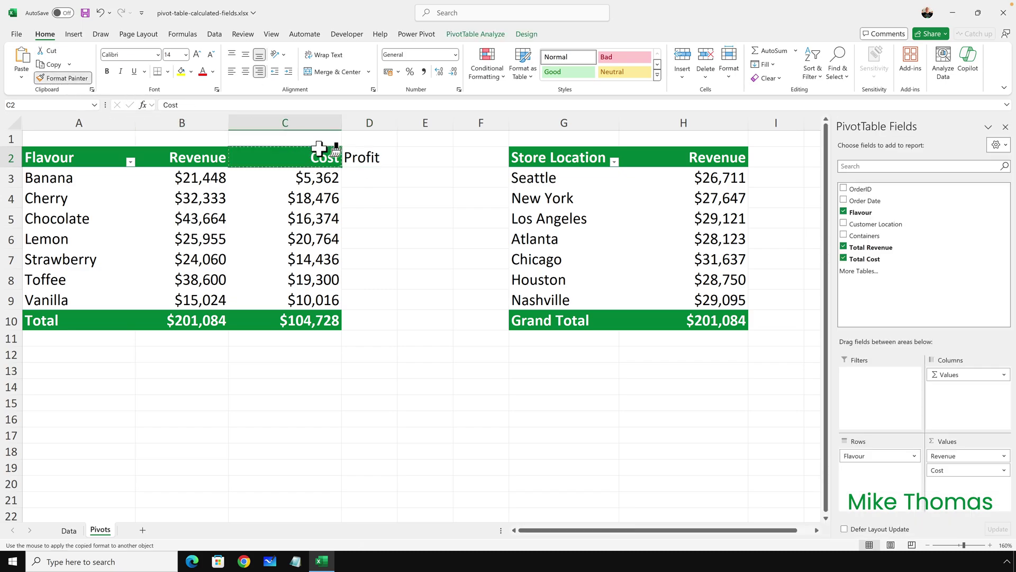
left_click(377, 161)
Step: Enter the formula =B3-C3 in D3 and fill it down to D10
left_click(377, 179)
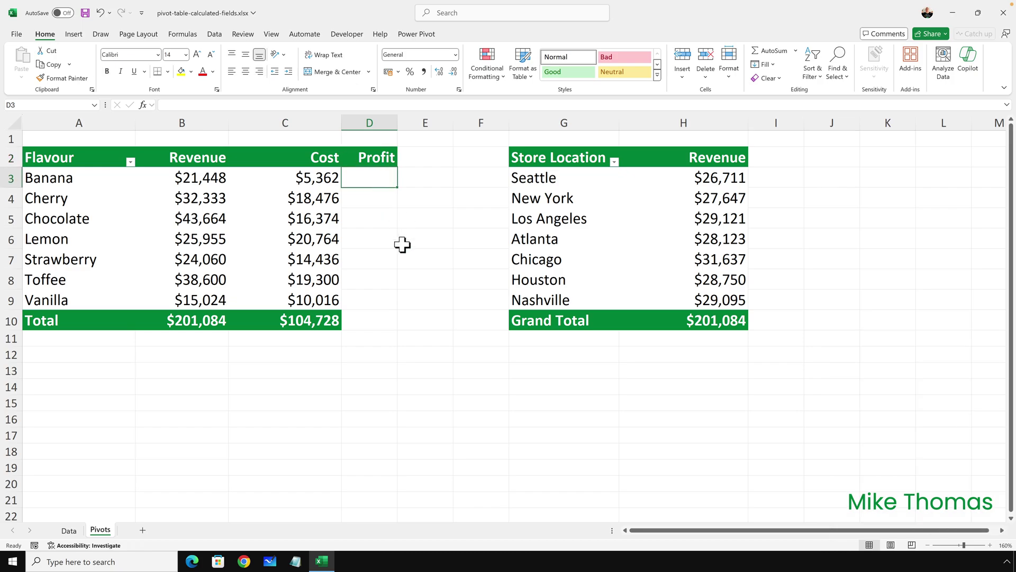
type("=B")
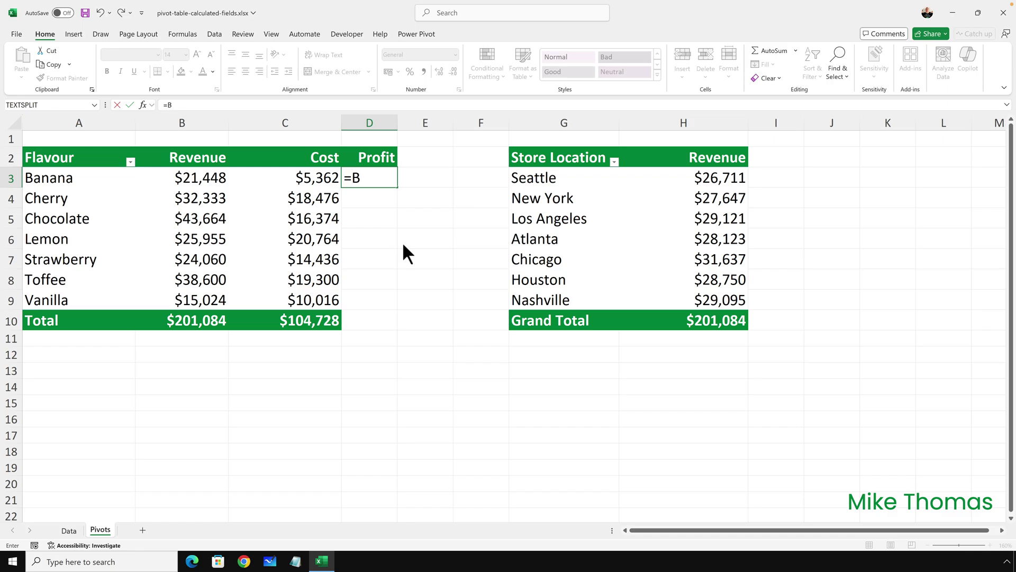
type("3-")
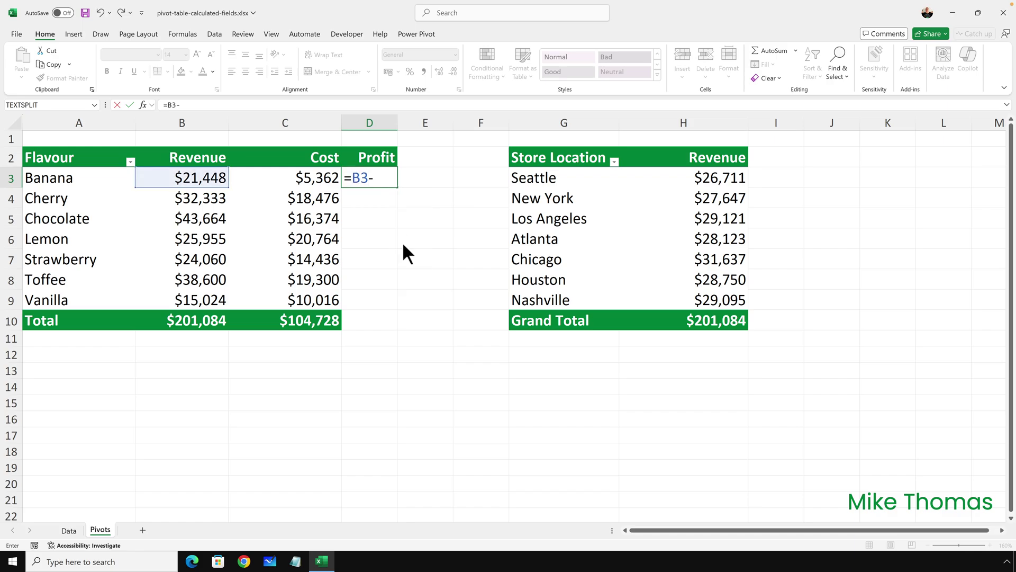
type("C3")
key("ctrl+Return")
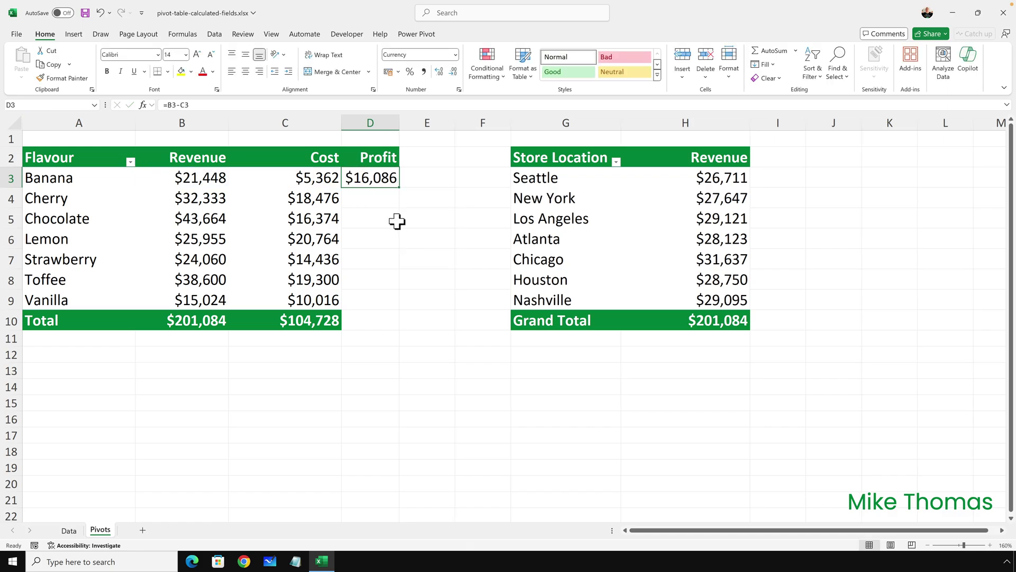
left_click_drag(399, 188, 388, 326)
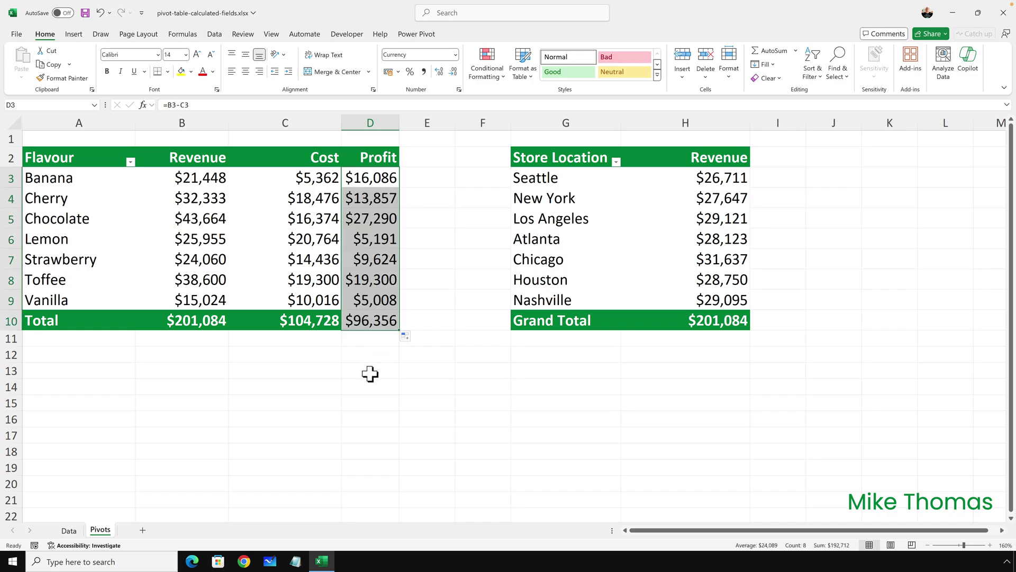
Step: Copy the formatting of the Cost total in C10 onto the profit total in D10
left_click(316, 324)
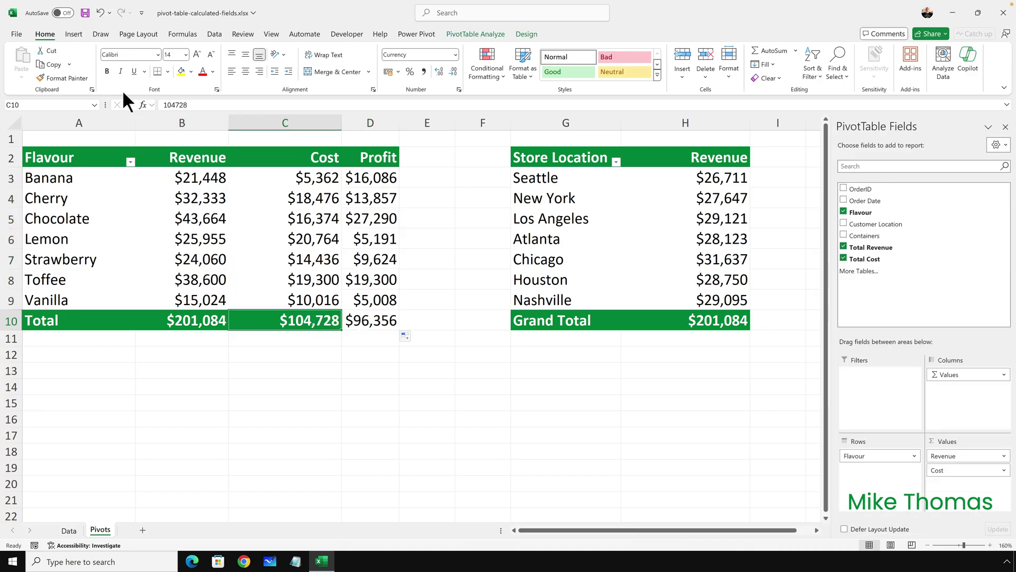
left_click(62, 76)
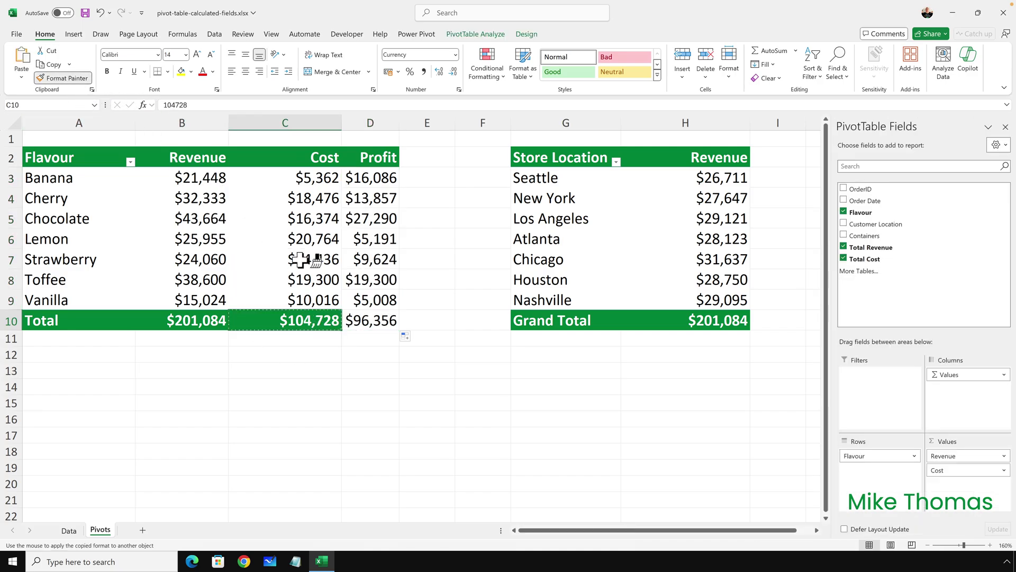
left_click(364, 321)
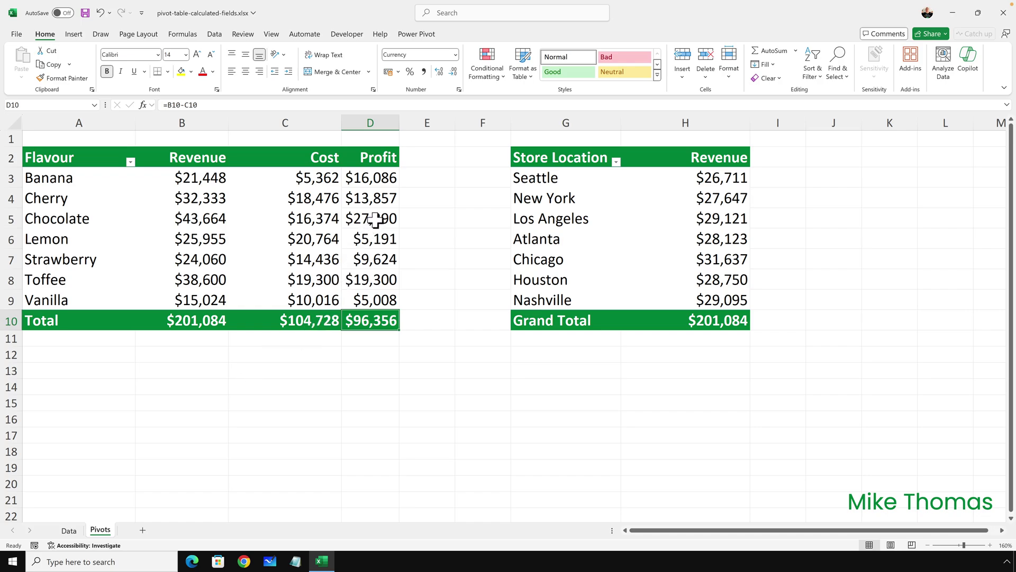
Step: Inspect the Chocolate revenue cell and the profit formulas for Chocolate and Banana
left_click(204, 217)
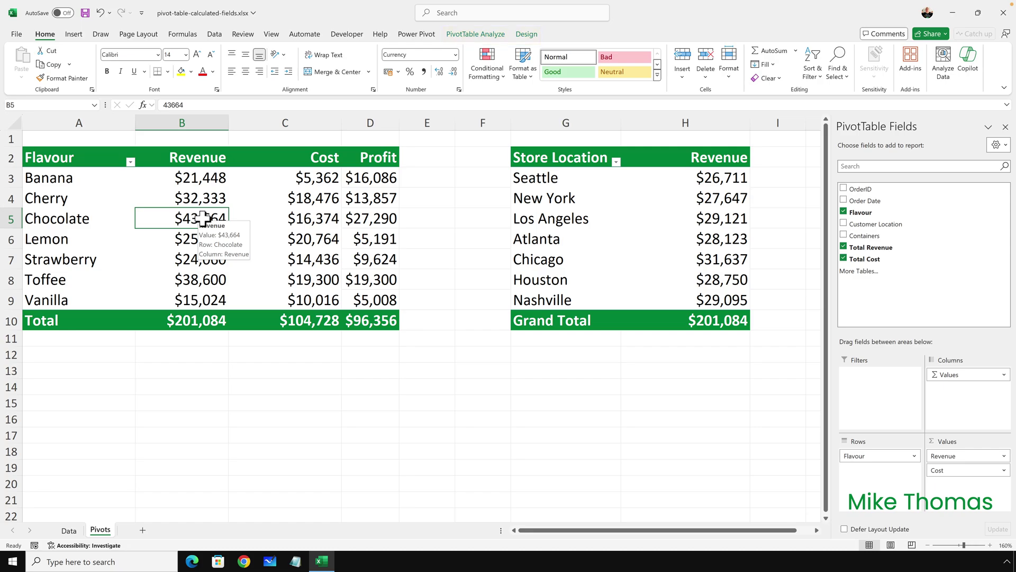
left_click(376, 216)
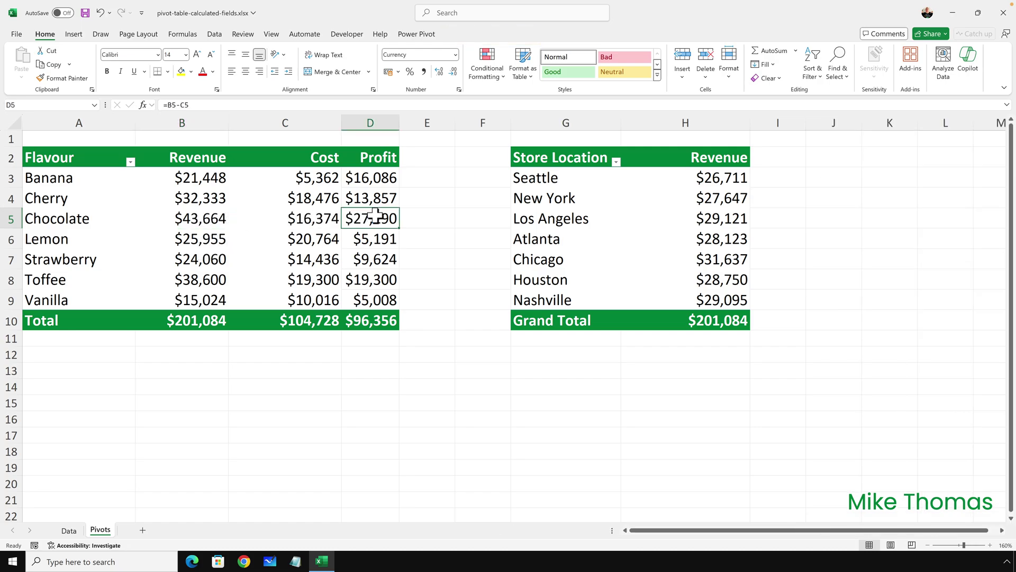
left_click(358, 175)
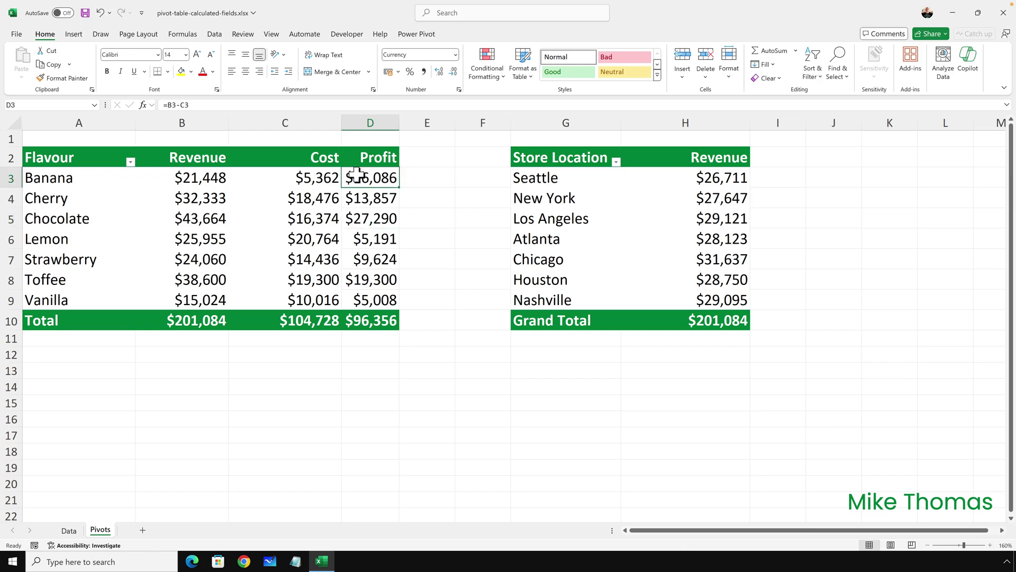
Step: Check which fields a greater-than value filter on Flavour offers, and close it without applying
left_click(131, 161)
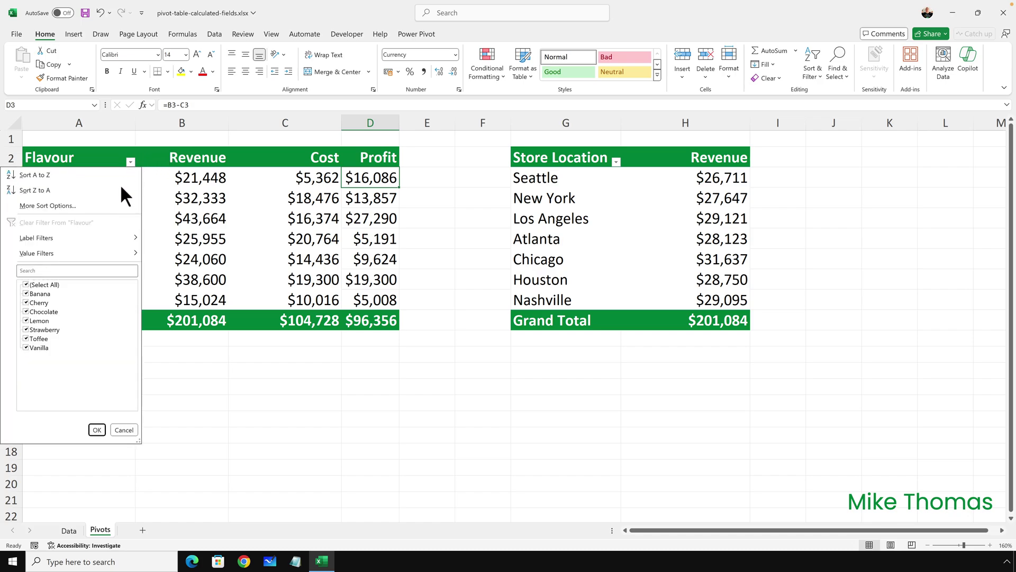
mouse_move(104, 250)
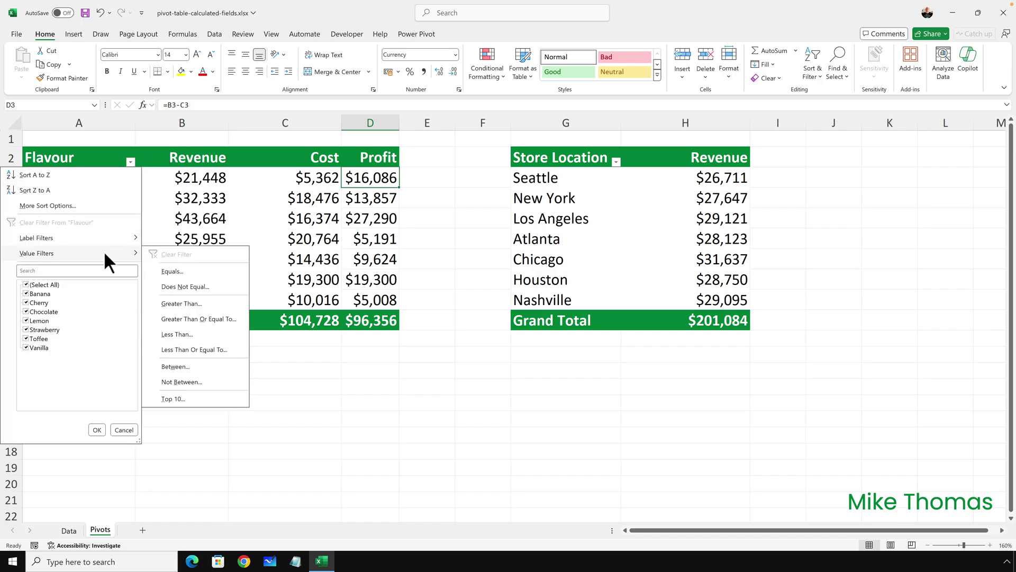
left_click(172, 302)
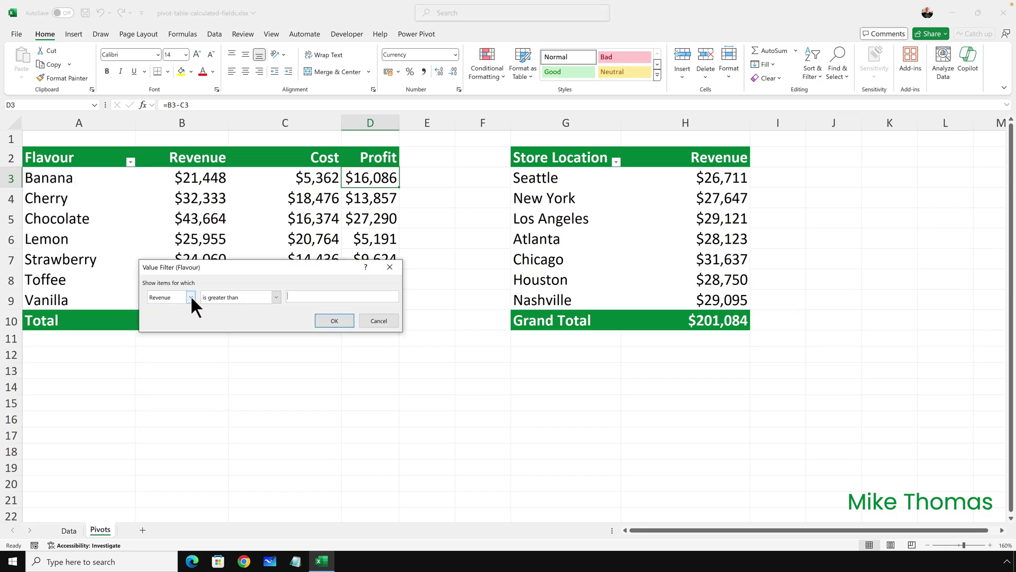
left_click(190, 298)
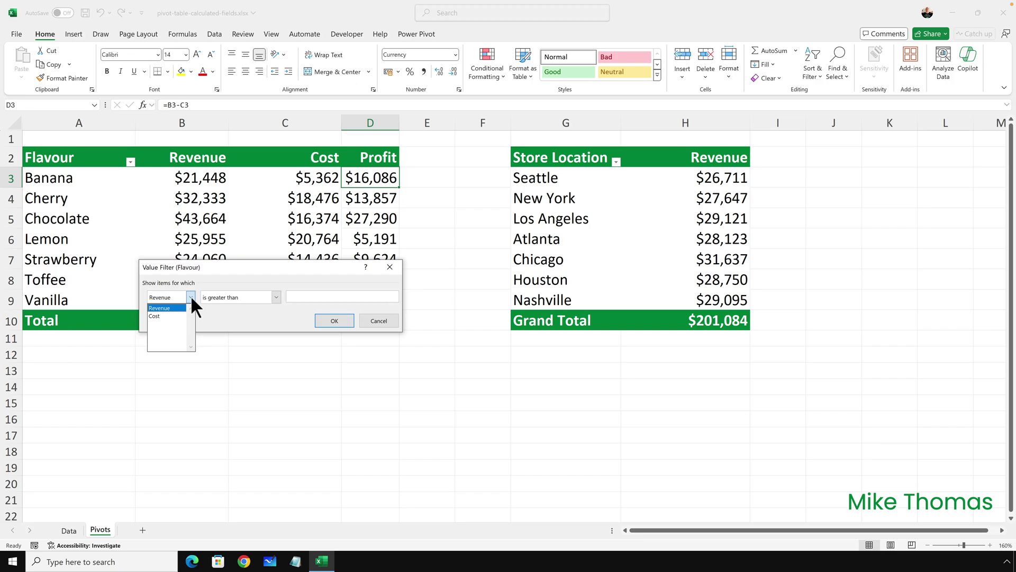
left_click(379, 321)
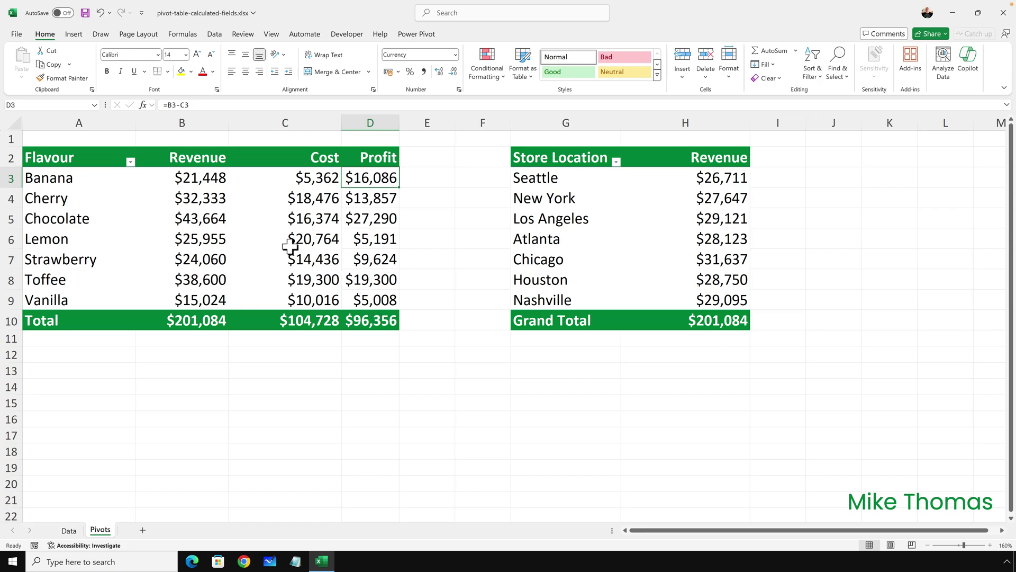
Step: Filter the Flavour field to show only Chocolate, Strawberry and Vanilla
left_click(130, 160)
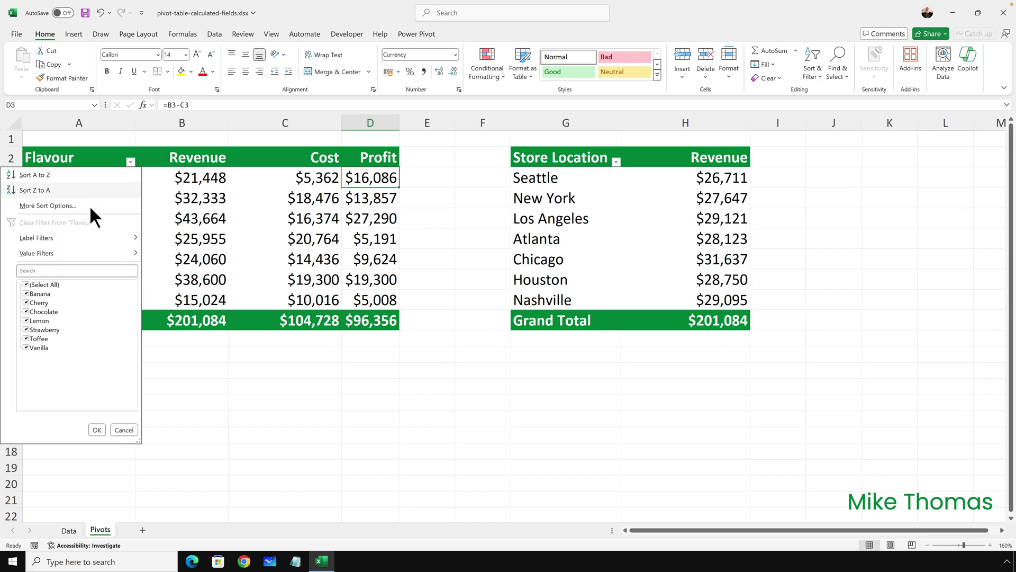
left_click(26, 285)
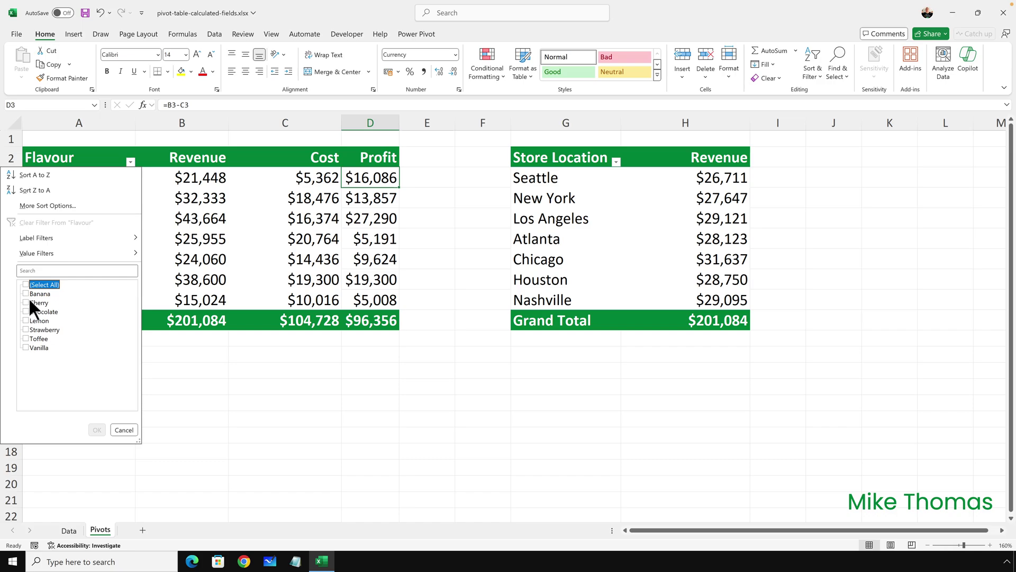
left_click(25, 348)
left_click(26, 329)
left_click(25, 311)
left_click(99, 428)
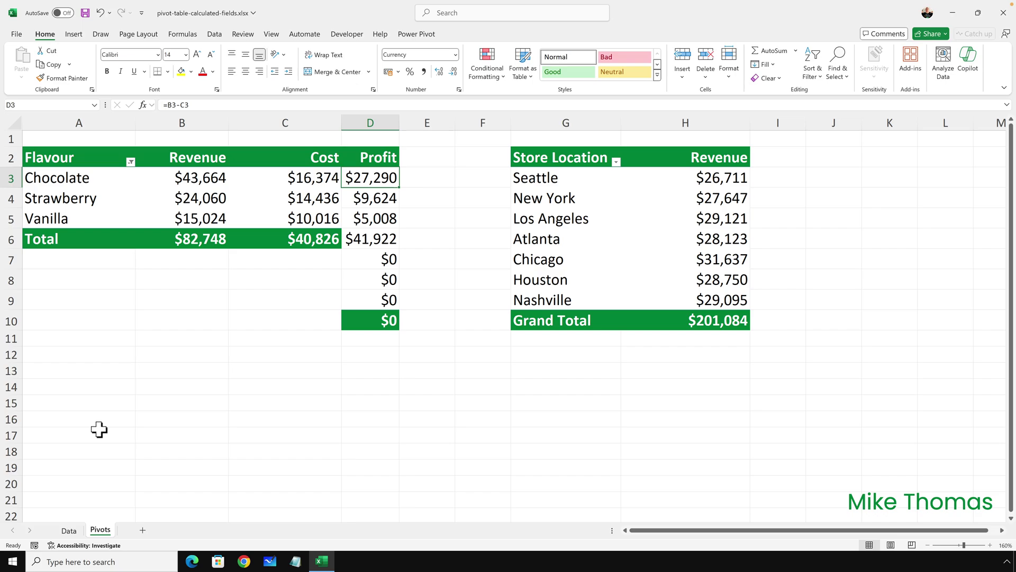
Step: Undo the flavour filter and the manually added Profit column
key("ctrl+z")
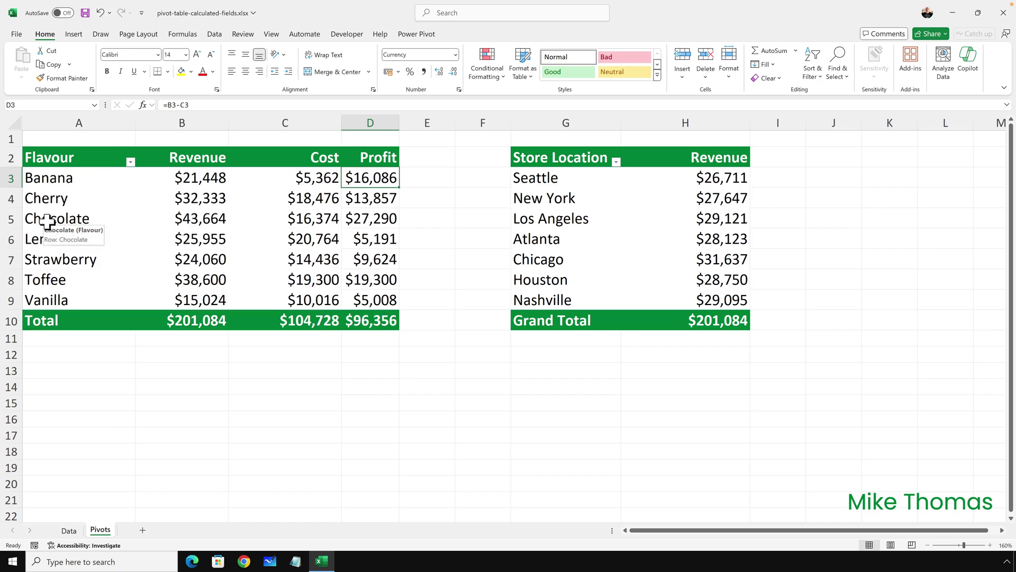
key("ctrl+z")
Step: Insert a calculated field named Profit with the formula 'Total Revenue' - 'Total Cost' in the flavour pivot table, and widen column D
left_click(329, 199)
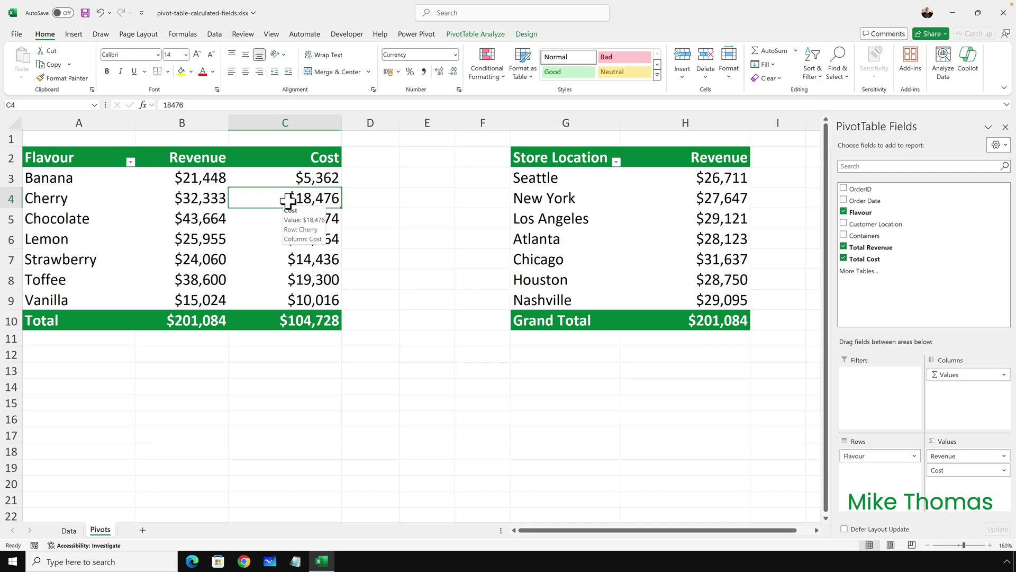
left_click(492, 33)
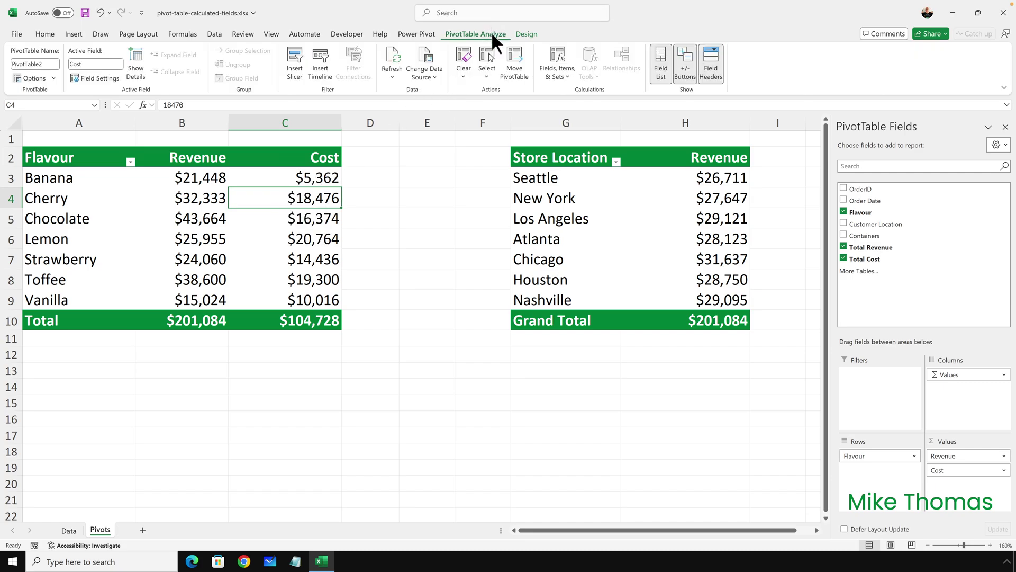
left_click(558, 72)
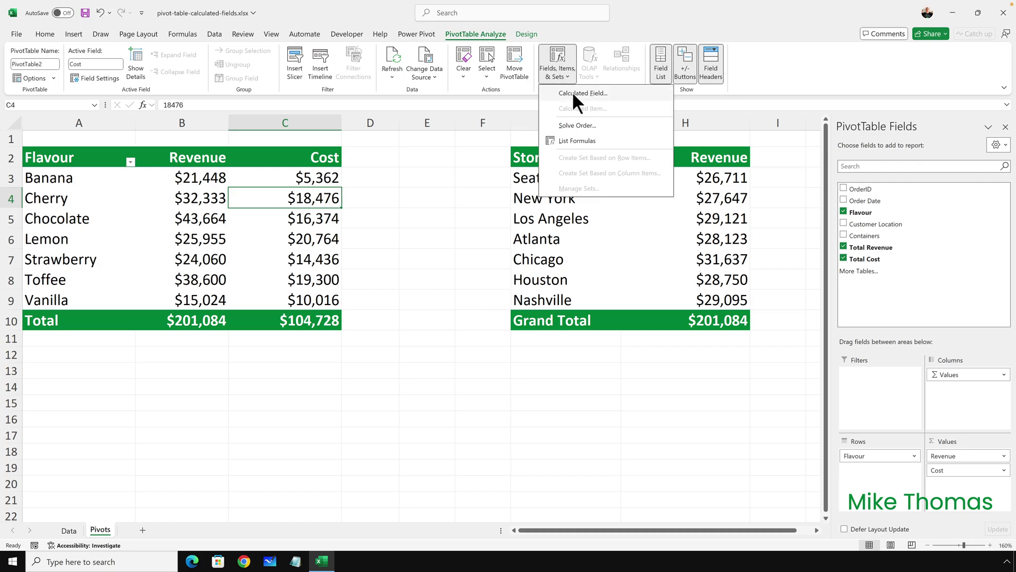
left_click(572, 93)
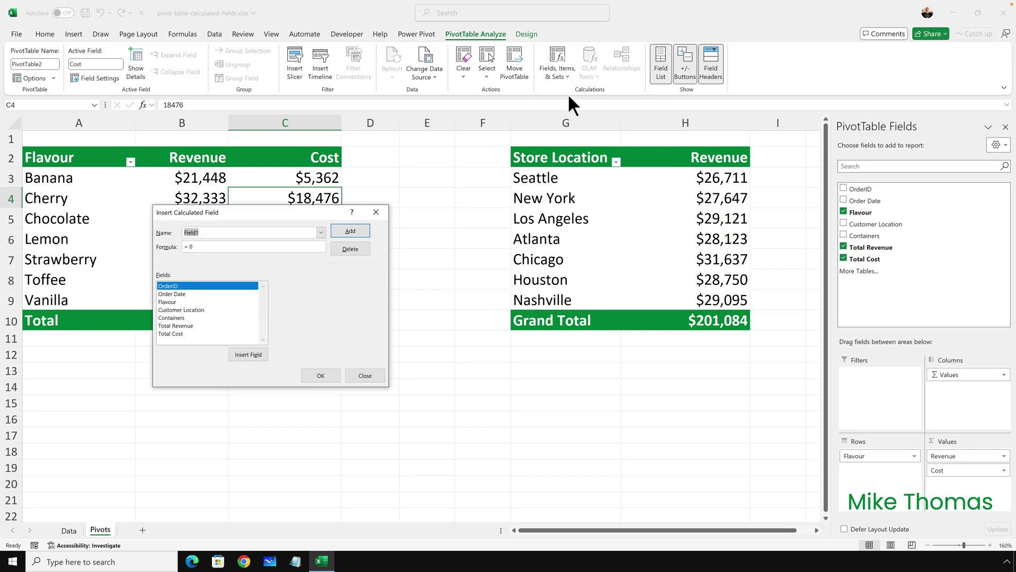
type("Profit")
key("BackSpace")
double_click(186, 325)
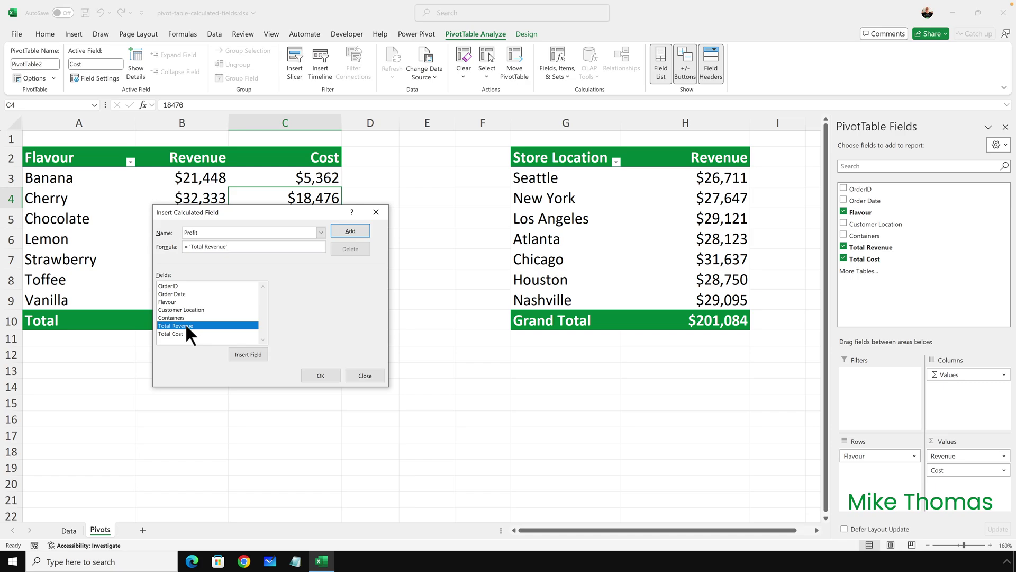
type("-")
double_click(180, 333)
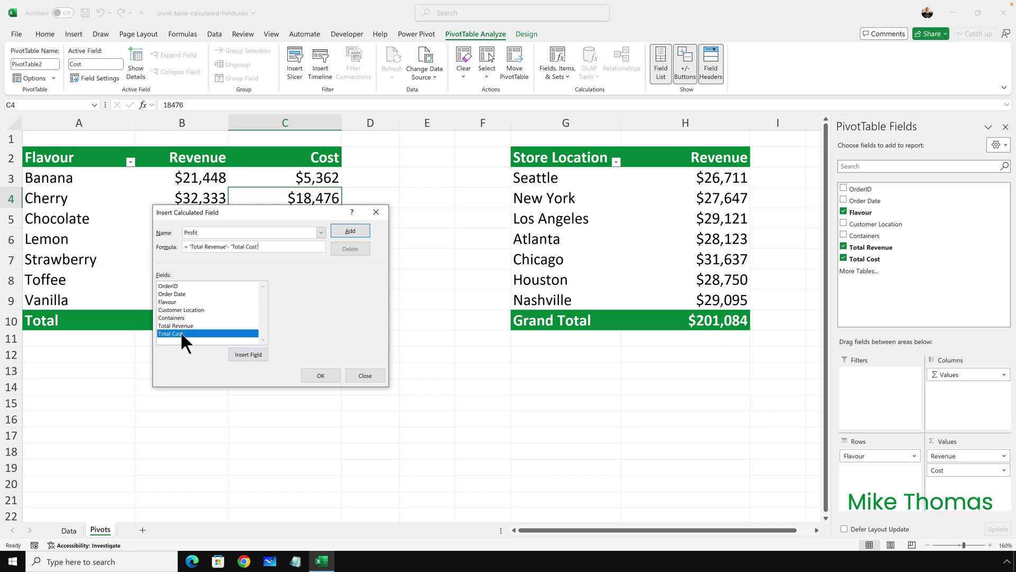
left_click(318, 373)
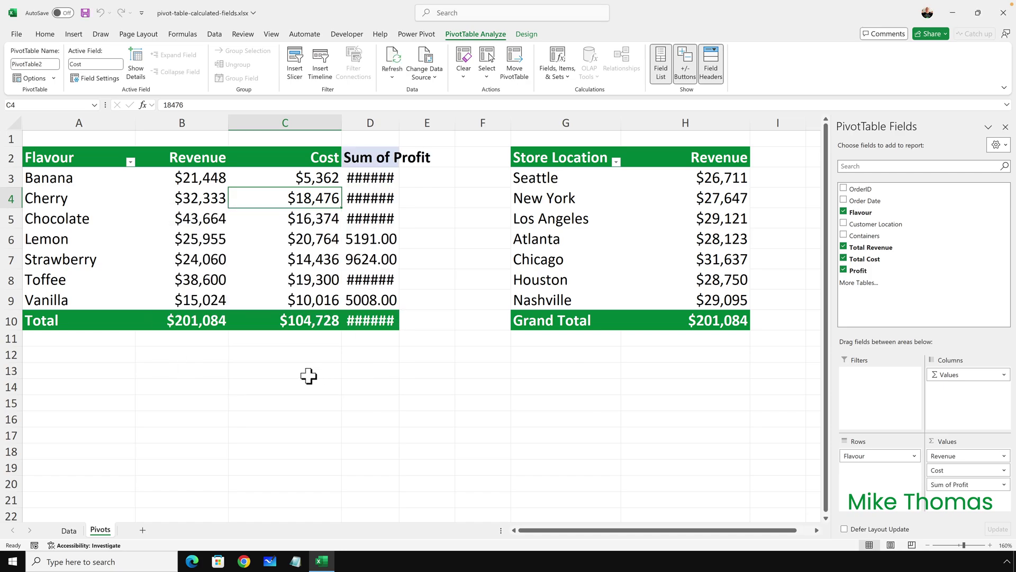
left_click_drag(399, 122, 437, 122)
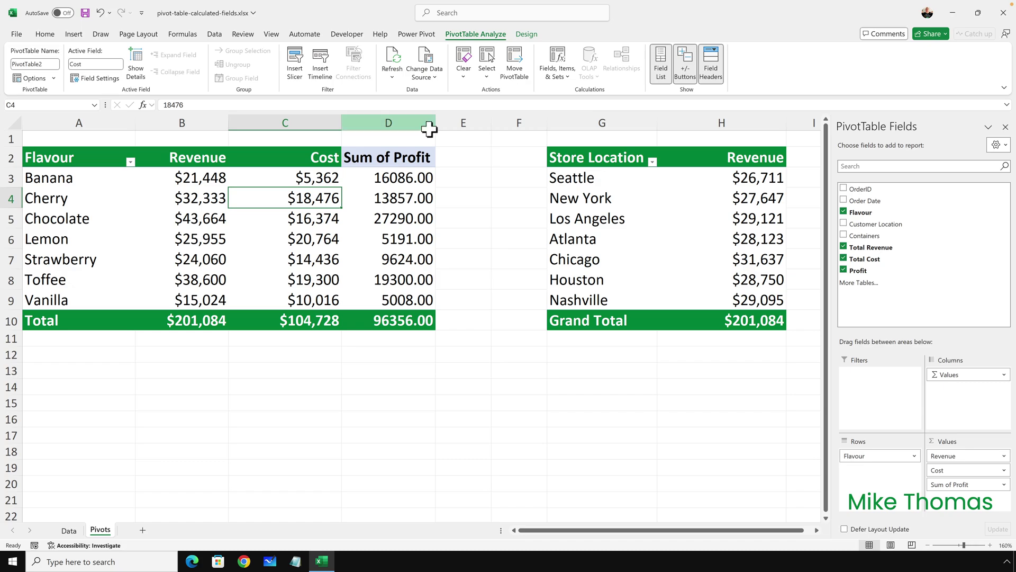
Step: Apply a value filter to the Flavour field showing items whose Sum of Profit is greater than 10000
left_click(130, 162)
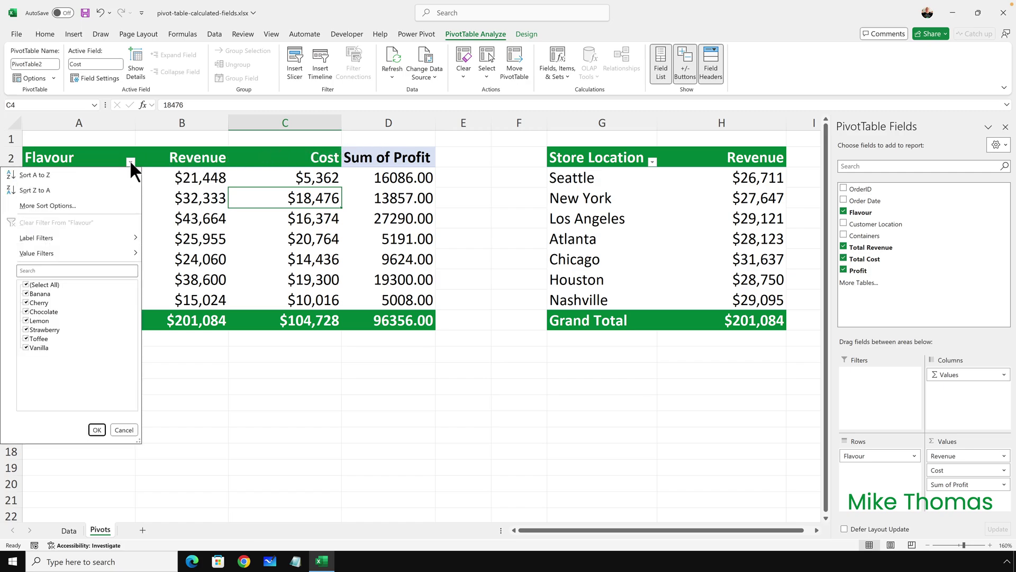
mouse_move(115, 253)
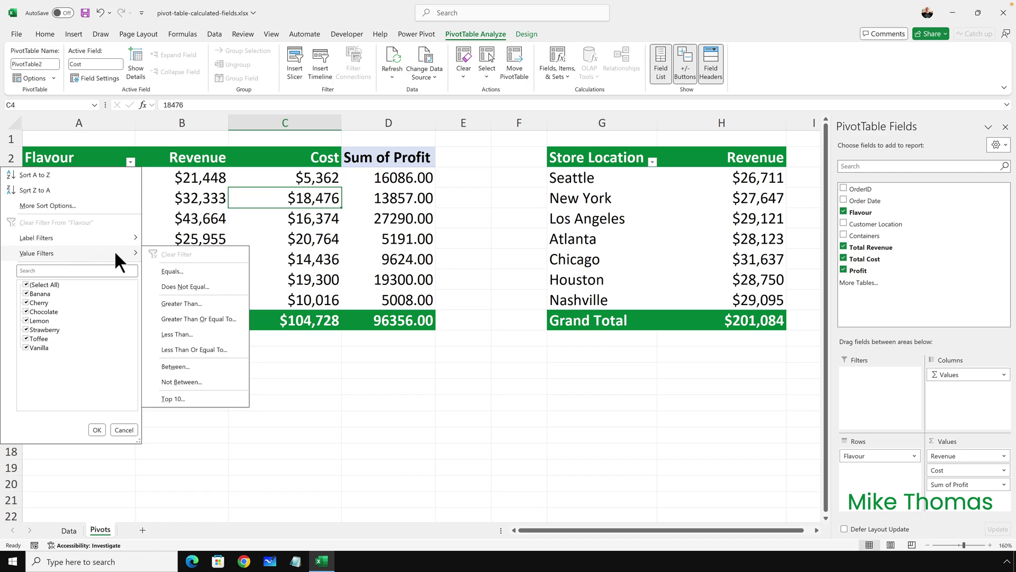
left_click(196, 312)
left_click(191, 297)
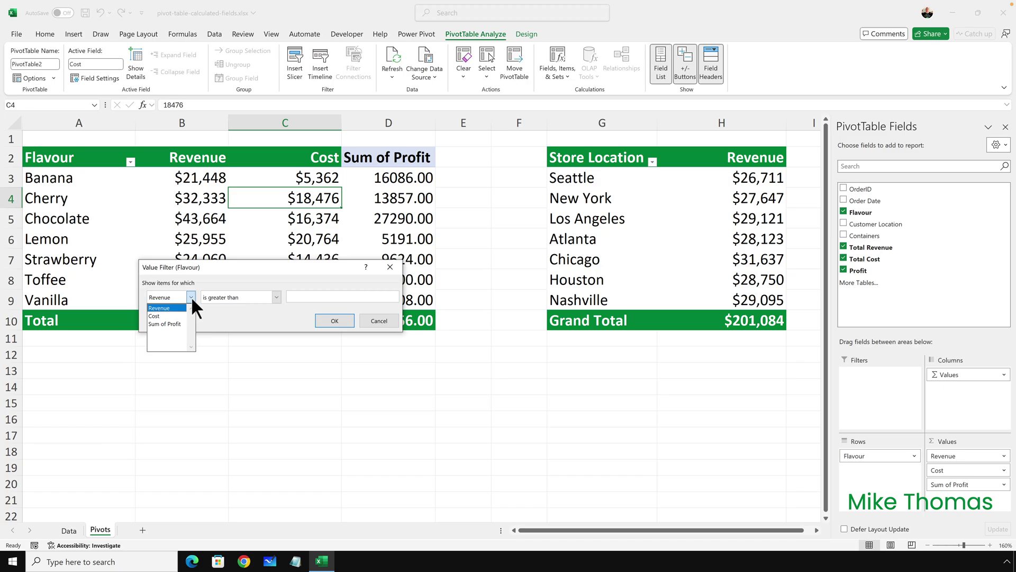
left_click(297, 295)
type("10")
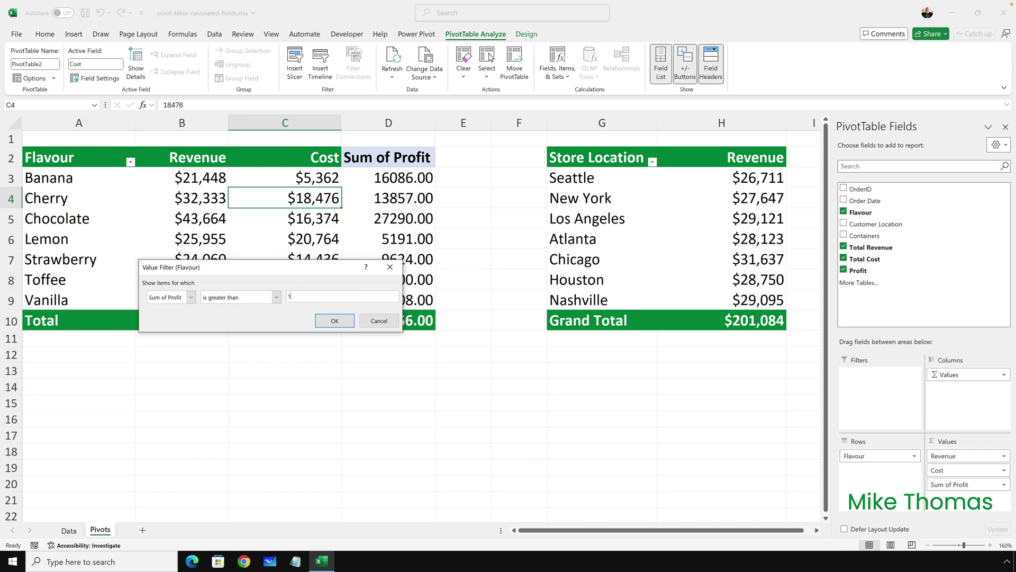
type("000")
left_click(328, 320)
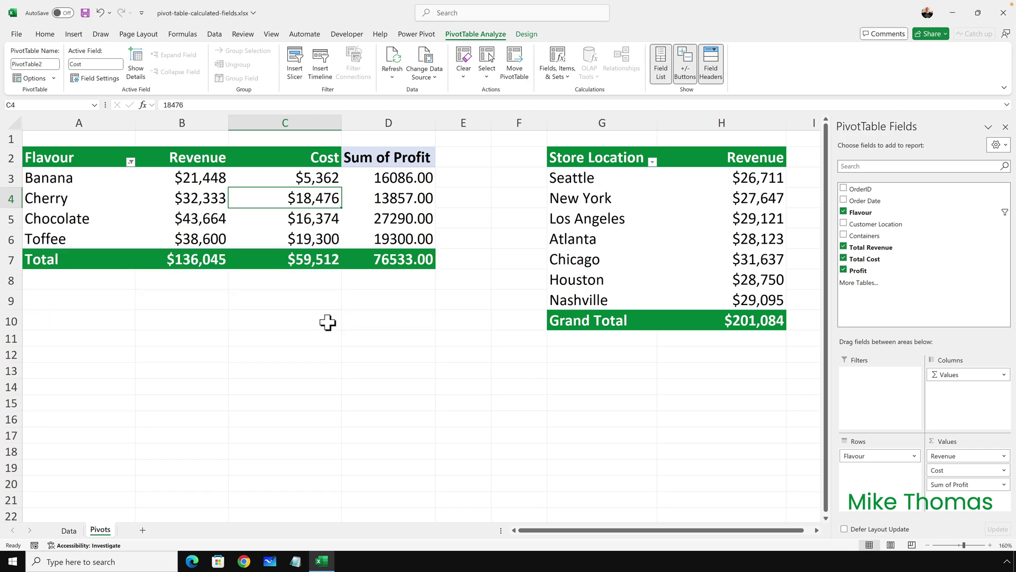
Step: Clear the value filter from the Flavour field and filter it to show only Cherry and Chocolate
left_click(130, 161)
left_click(71, 221)
left_click(131, 161)
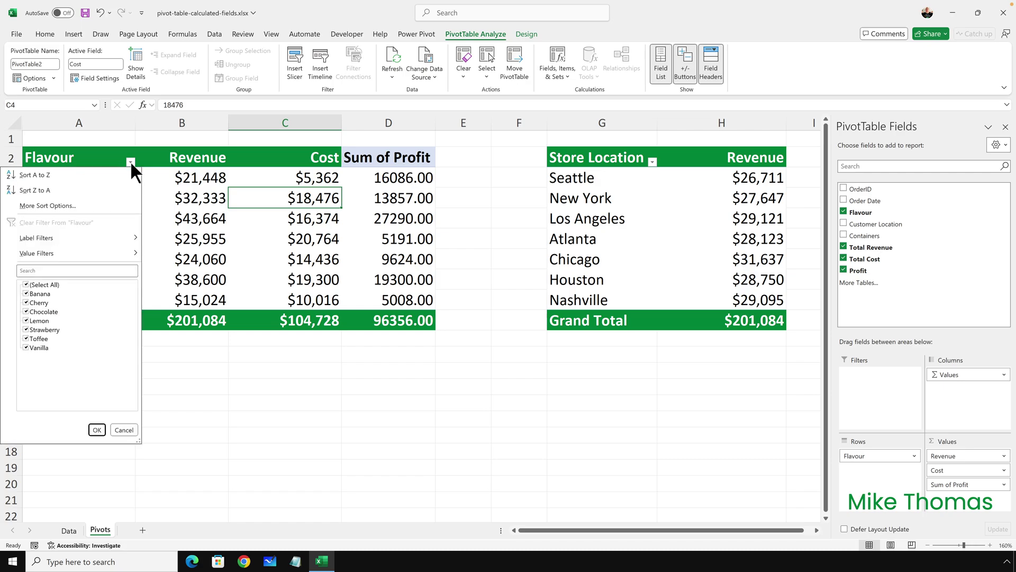
left_click(25, 284)
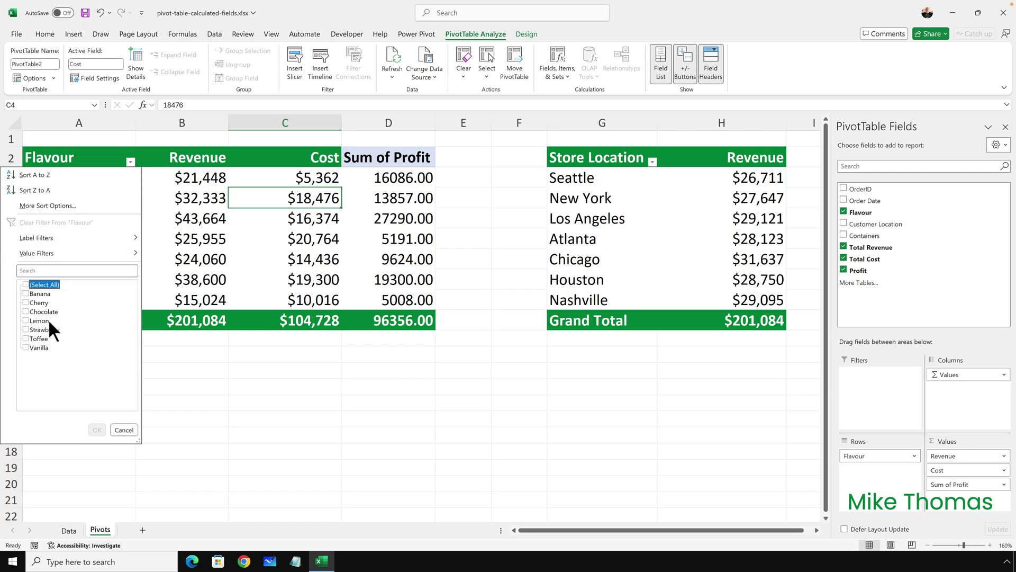
left_click(25, 303)
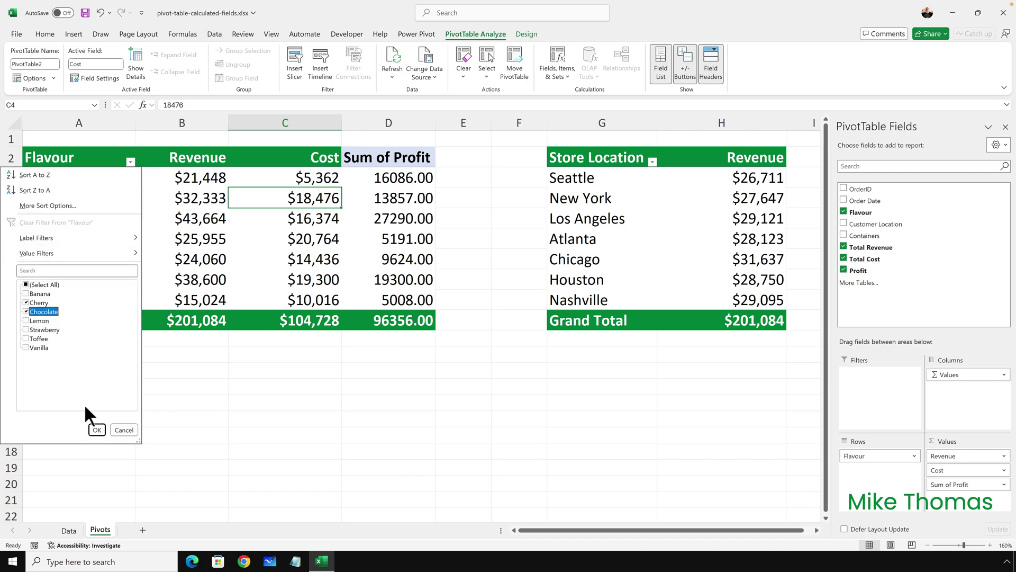
left_click(97, 429)
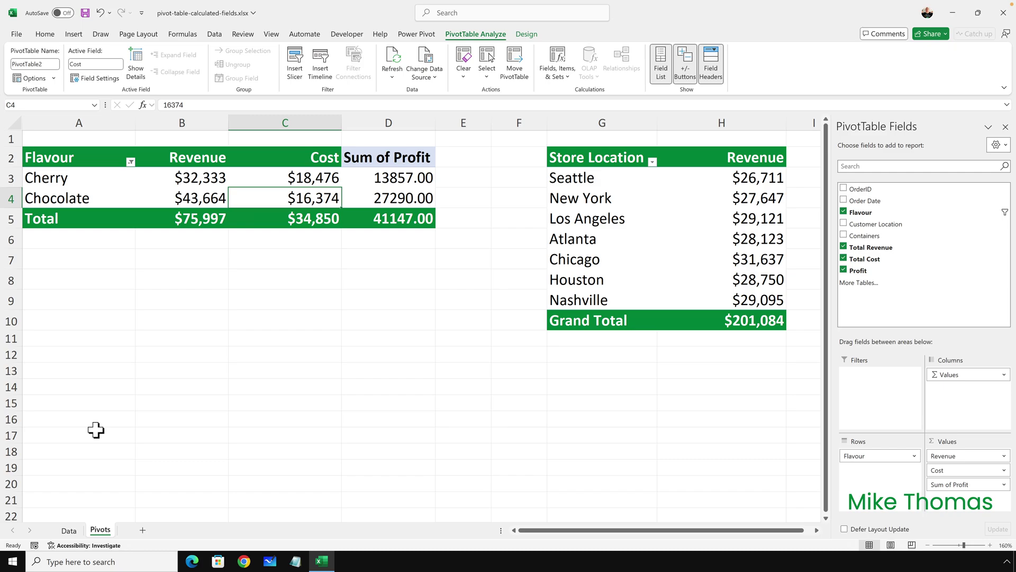
Step: Remove the Revenue field from the values of the Store Location pivot table
left_click(538, 450)
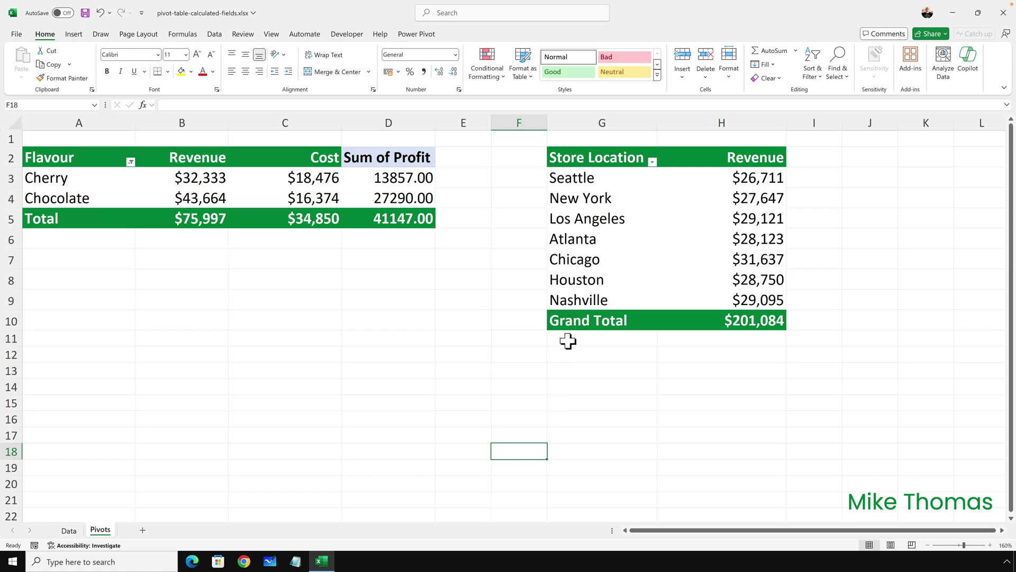
left_click(576, 239)
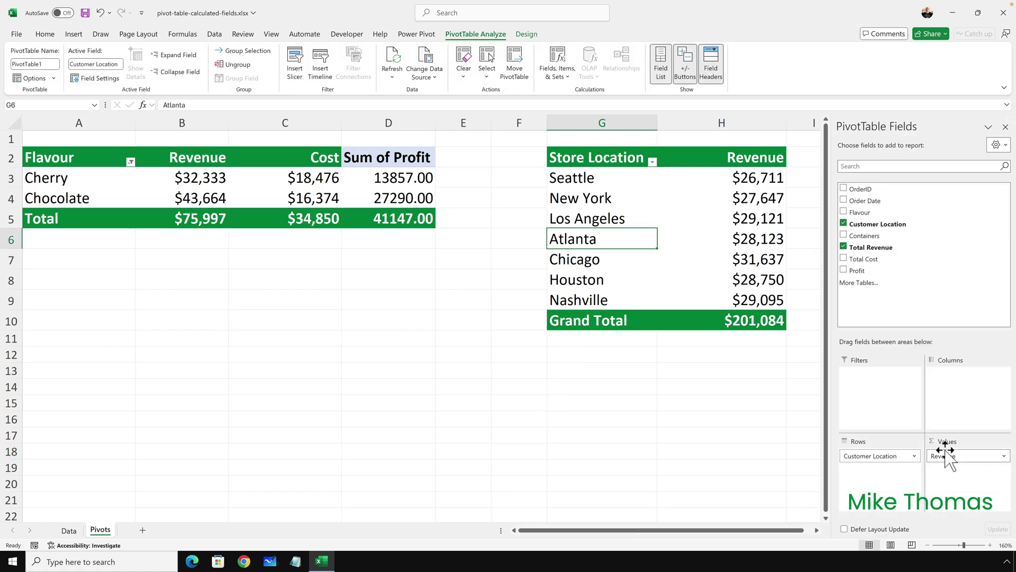
left_click_drag(945, 455, 942, 250)
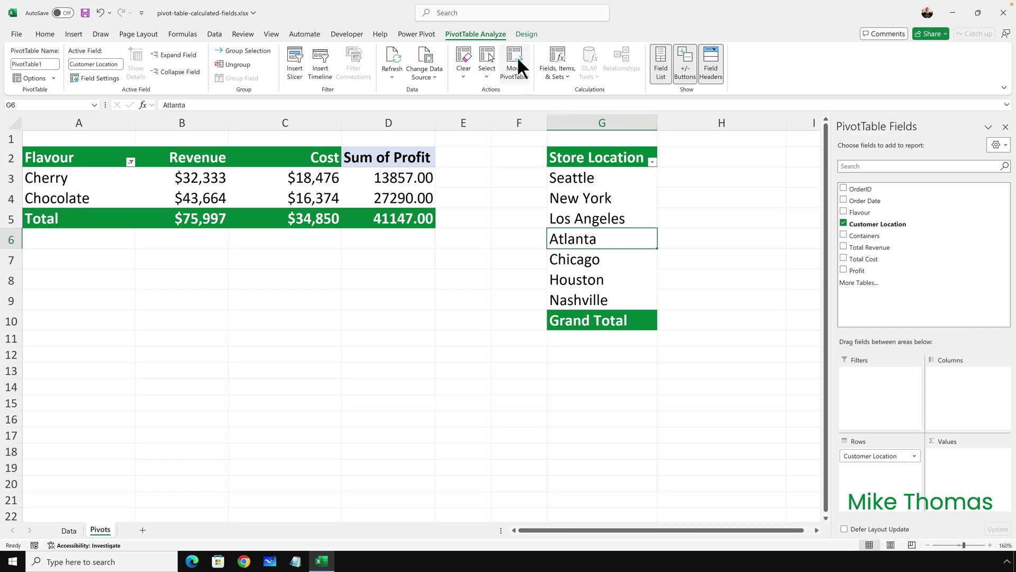
Step: Insert a calculated field named Tax with the formula 'Total Revenue' * 10% in the Store Location pivot table
left_click(560, 73)
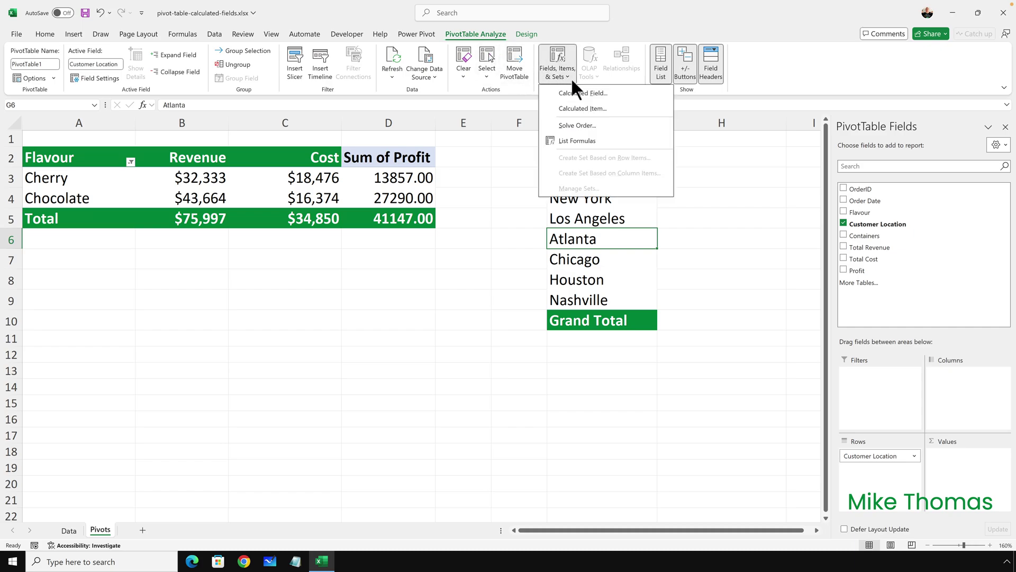
left_click(593, 94)
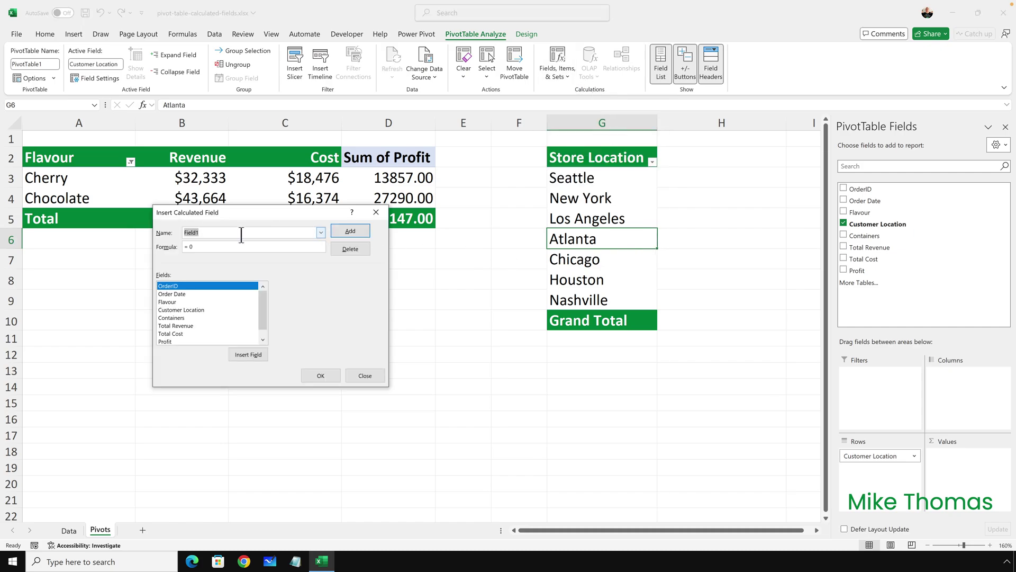
type("Tax")
double_click(185, 324)
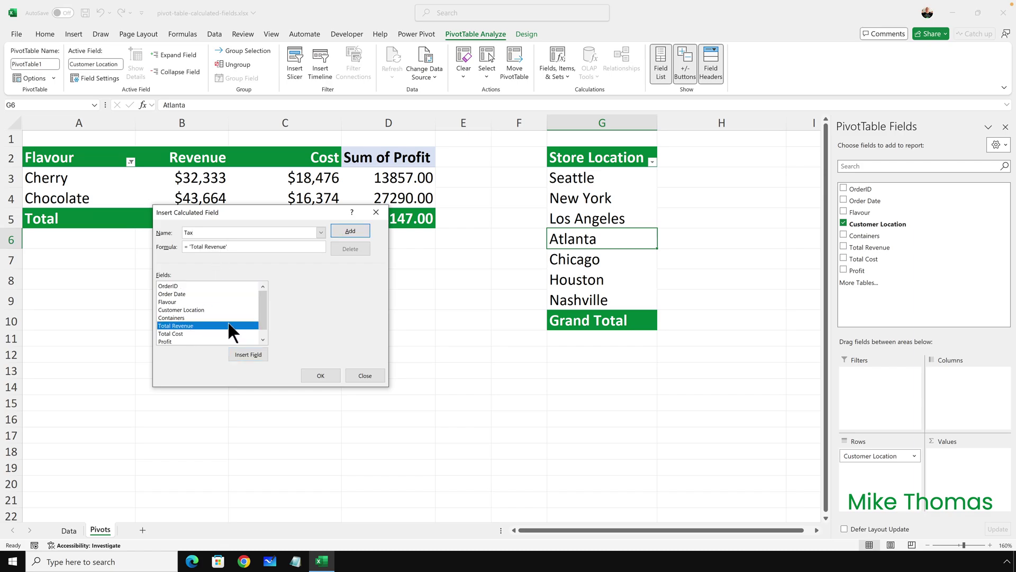
type("* 10%")
left_click(315, 375)
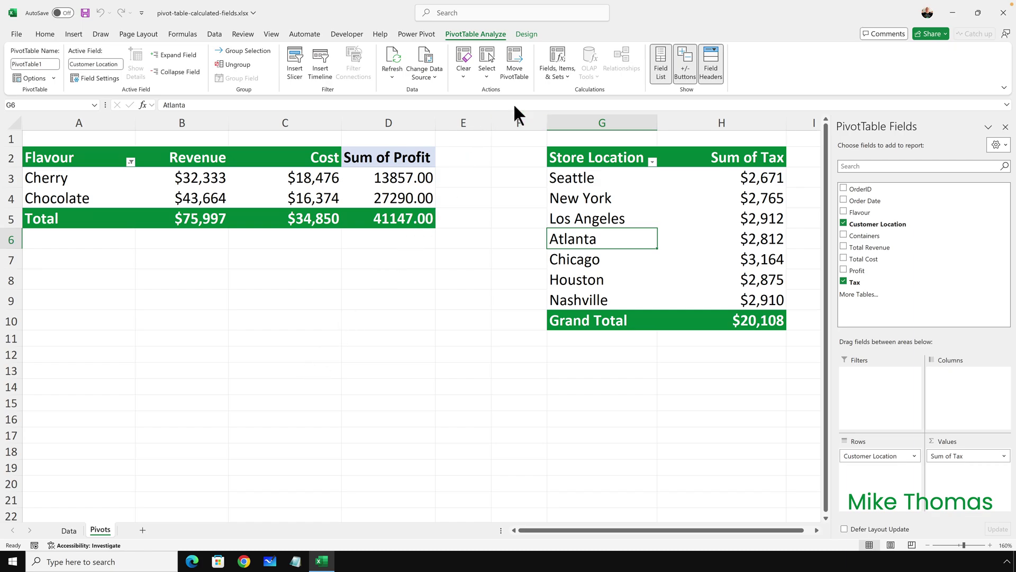
Step: Change the formula of the Tax calculated field to 'Total Revenue' * 15%
left_click(558, 76)
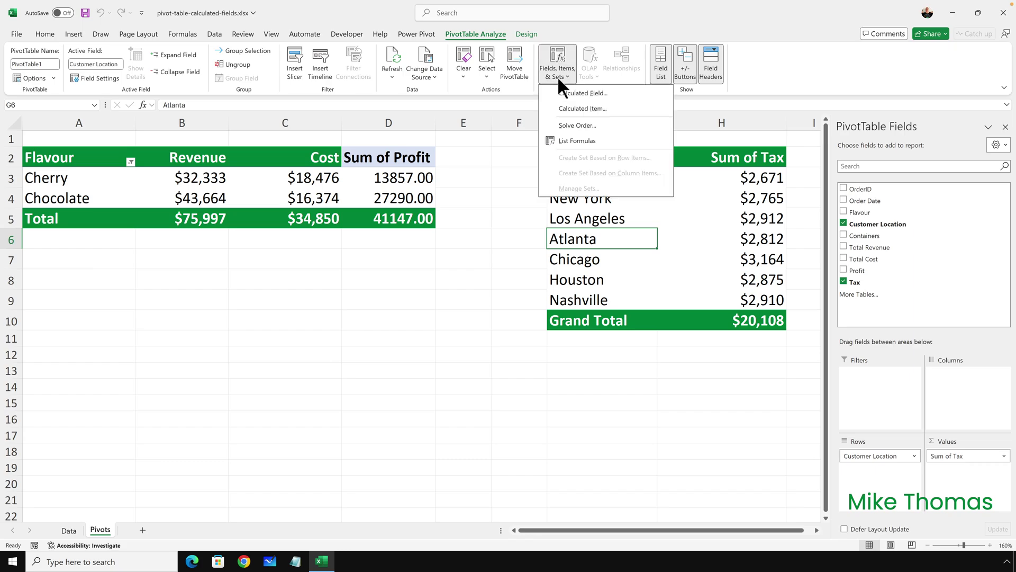
left_click(570, 92)
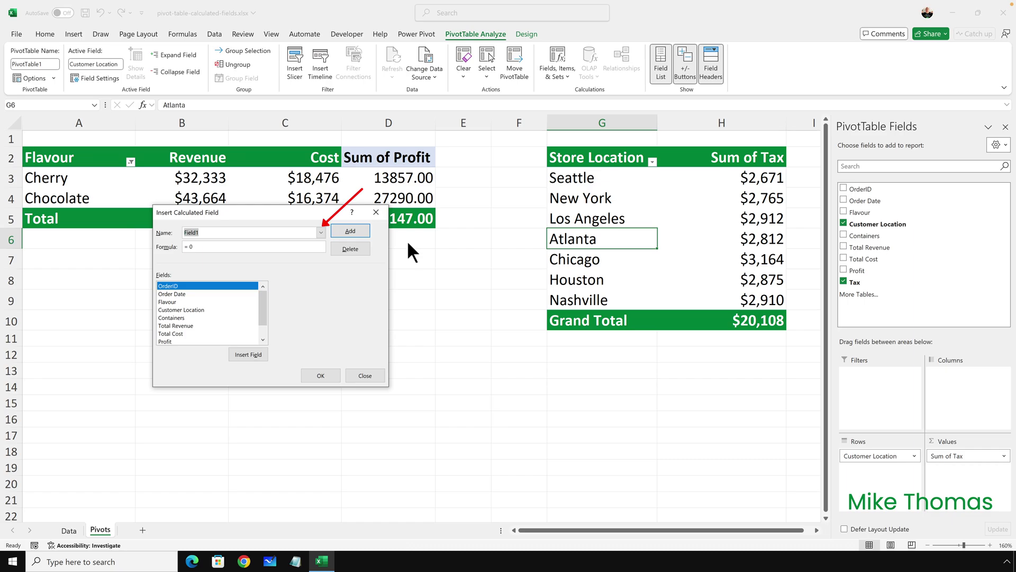
left_click(321, 232)
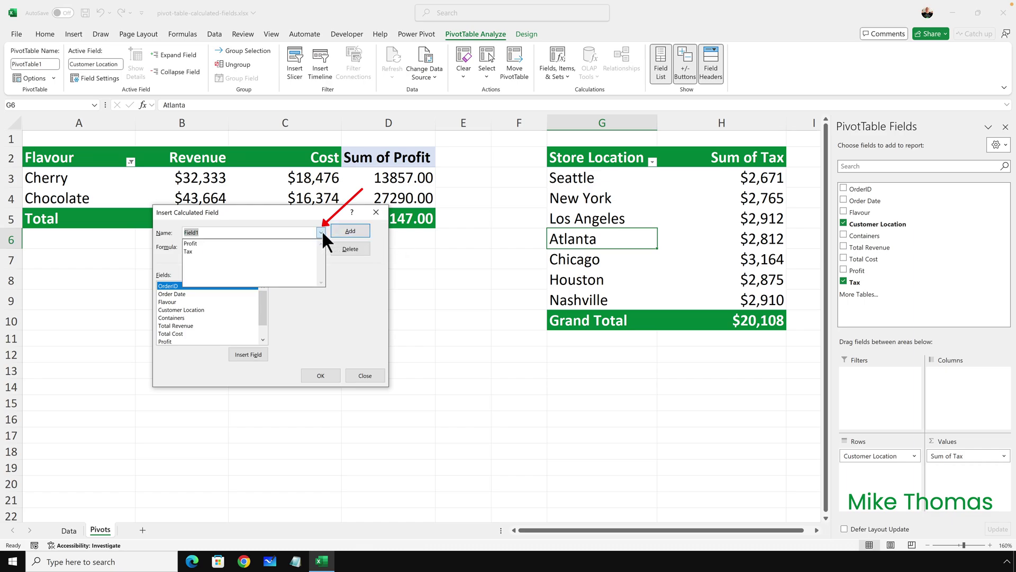
left_click(220, 250)
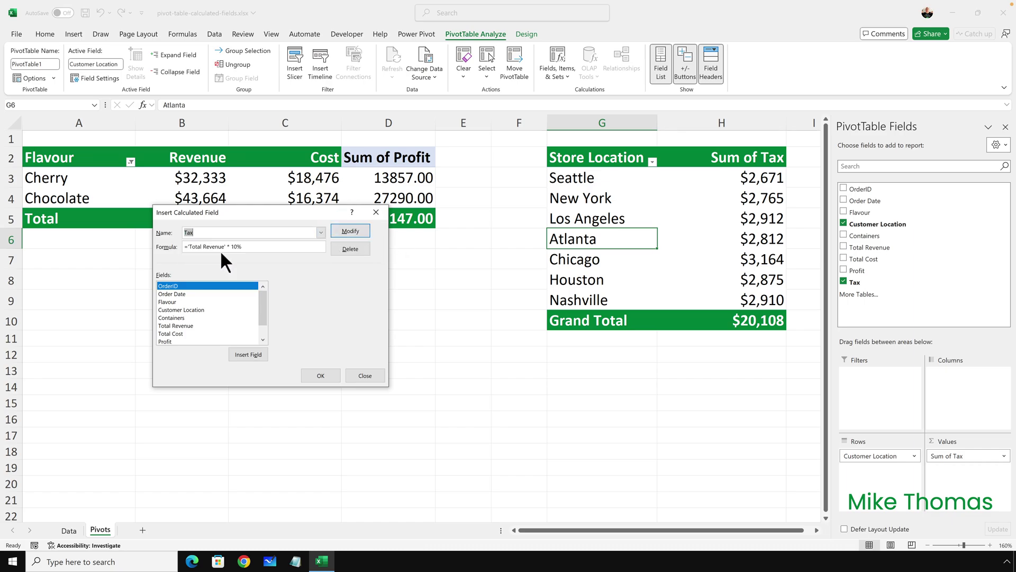
left_click_drag(245, 248, 183, 247)
left_click(258, 247)
key("BackSpace")
type("5%")
left_click(317, 372)
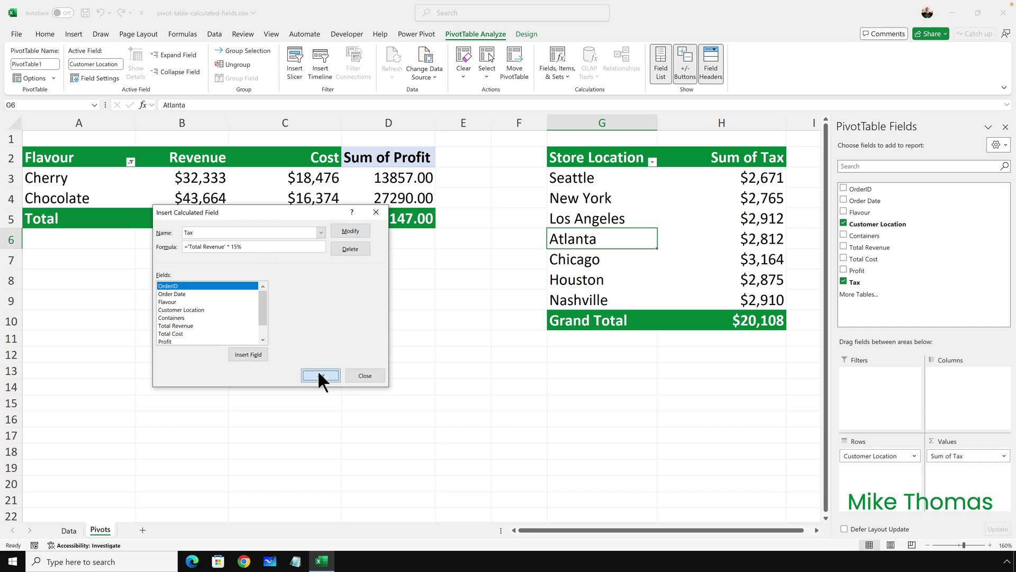